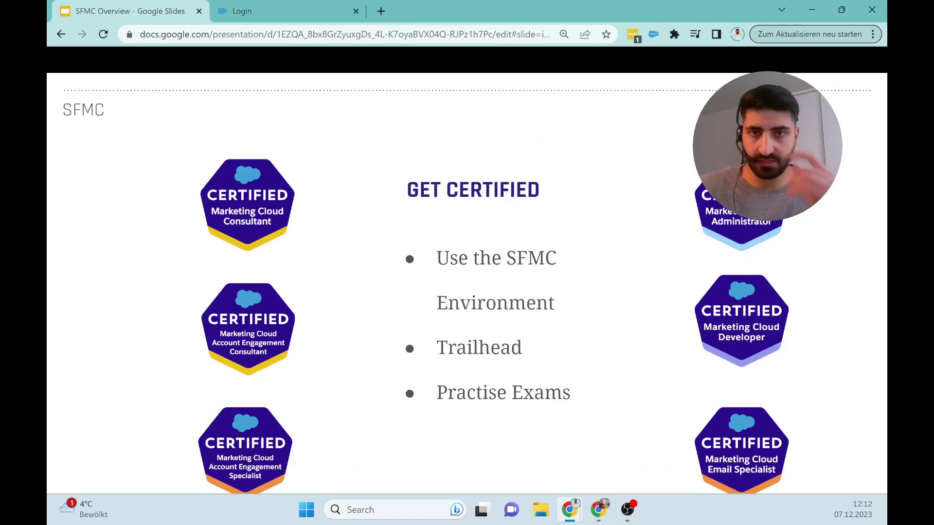
# - Log in to Marketing Cloud from the Login tab and approve with Salesforce Authenticator
pyautogui.click(303, 9)
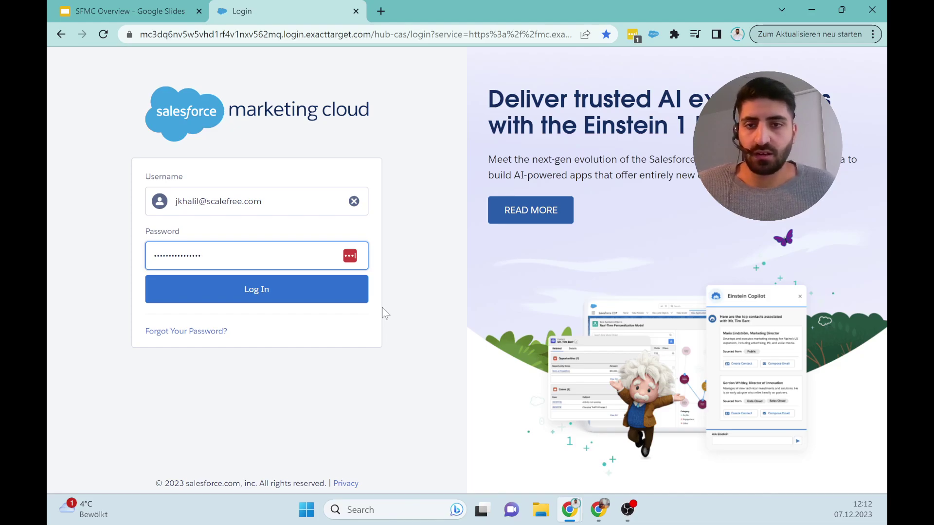
pyautogui.click(292, 300)
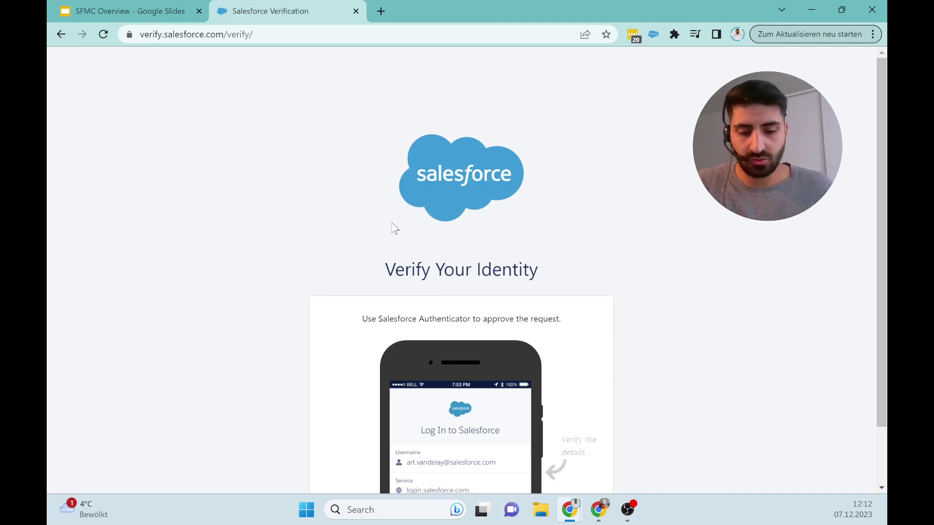
pyautogui.scroll(-2, 388, 229)
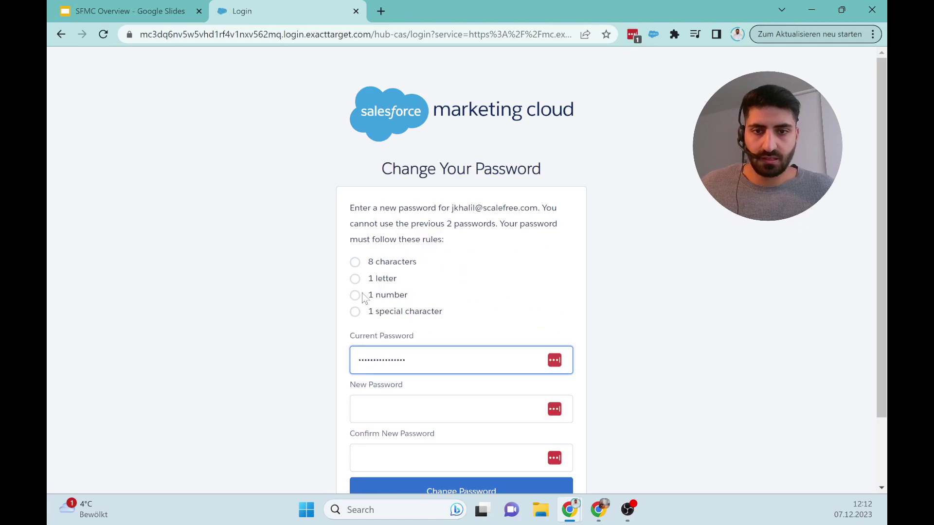
# - Get past the Change Password page to reach the Marketing Cloud Dashboard
pyautogui.click(442, 407)
pyautogui.click(728, 388)
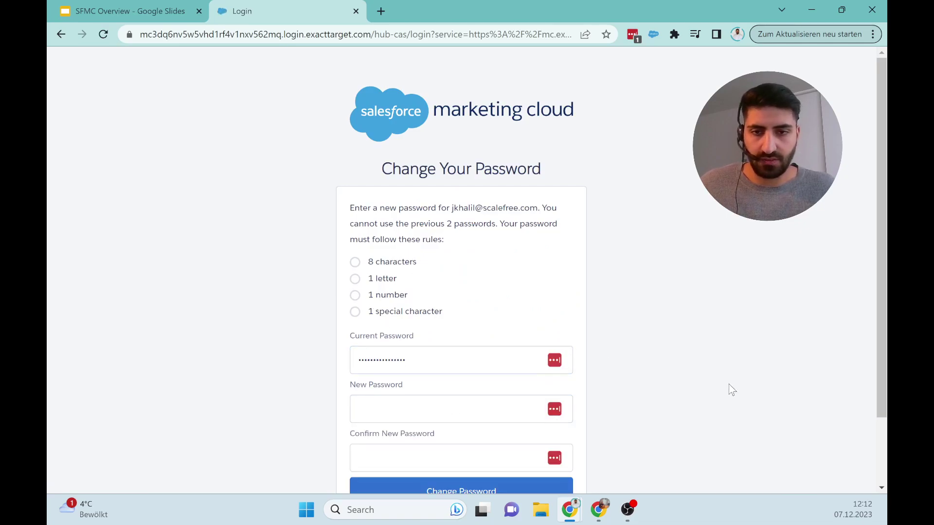
pyautogui.scroll(-2, 717, 390)
pyautogui.scroll(1, 697, 392)
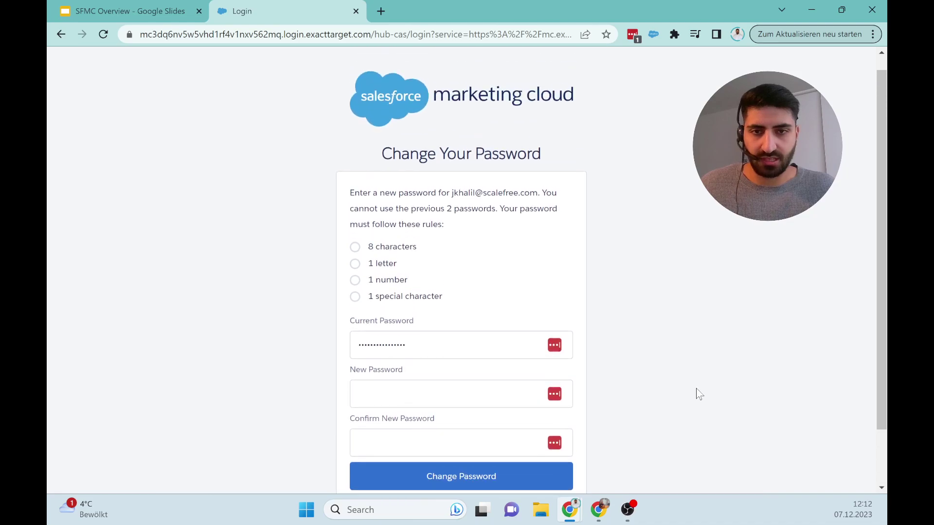
pyautogui.scroll(-1, 697, 392)
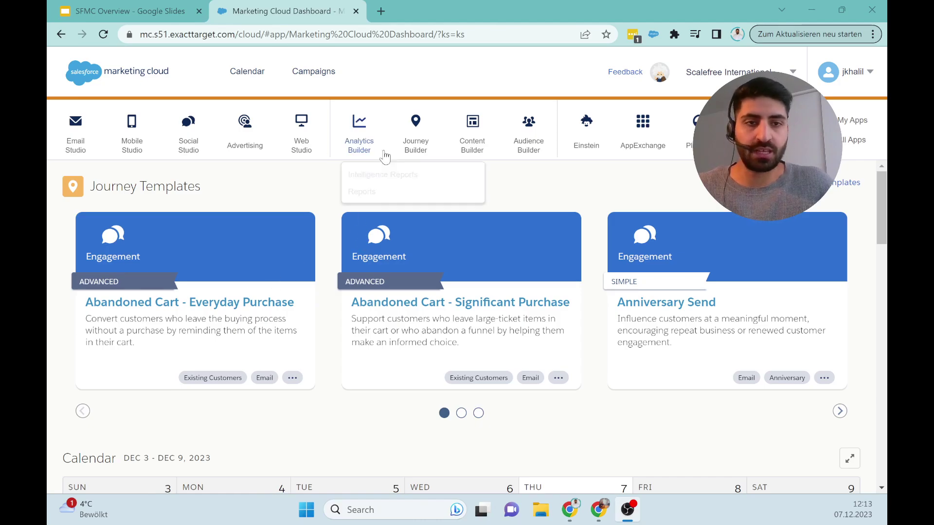
# - Browse the app bar menus above the dashboard's Journey Templates
pyautogui.moveTo(734, 74)
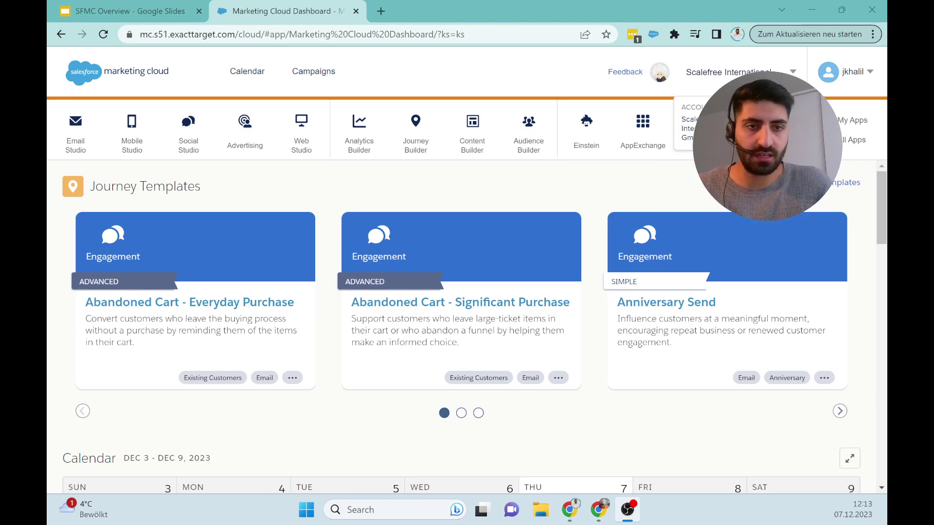
pyautogui.moveTo(526, 118)
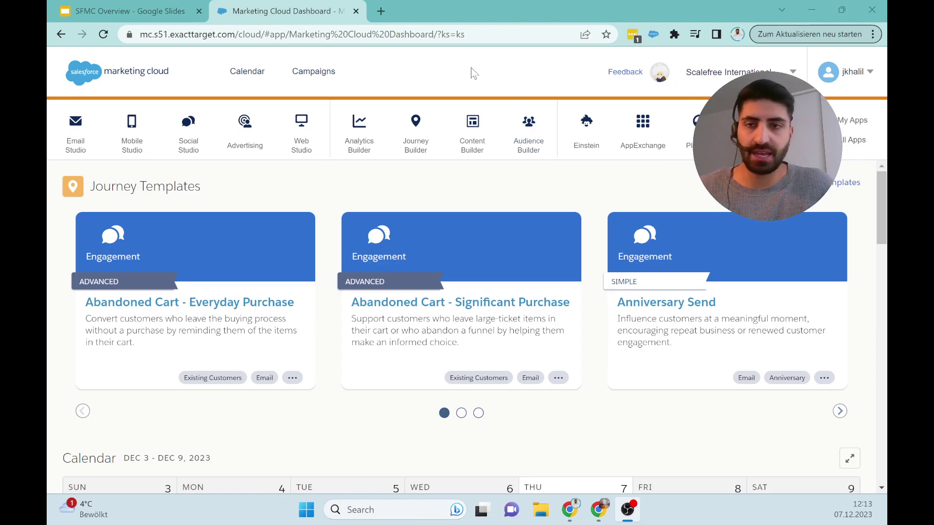
pyautogui.moveTo(849, 77)
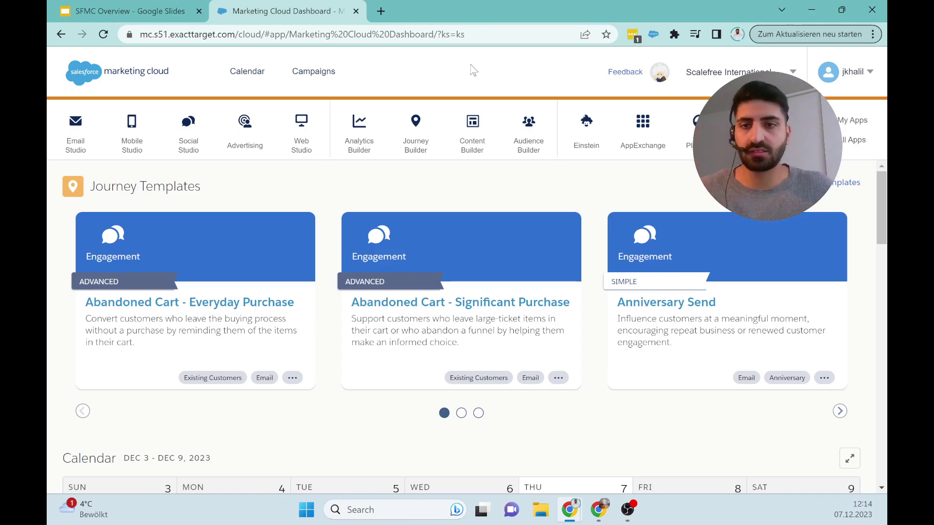
# - Open the Calendar and dismiss its welcome message with 'Do not show this message again' ticked
pyautogui.click(253, 84)
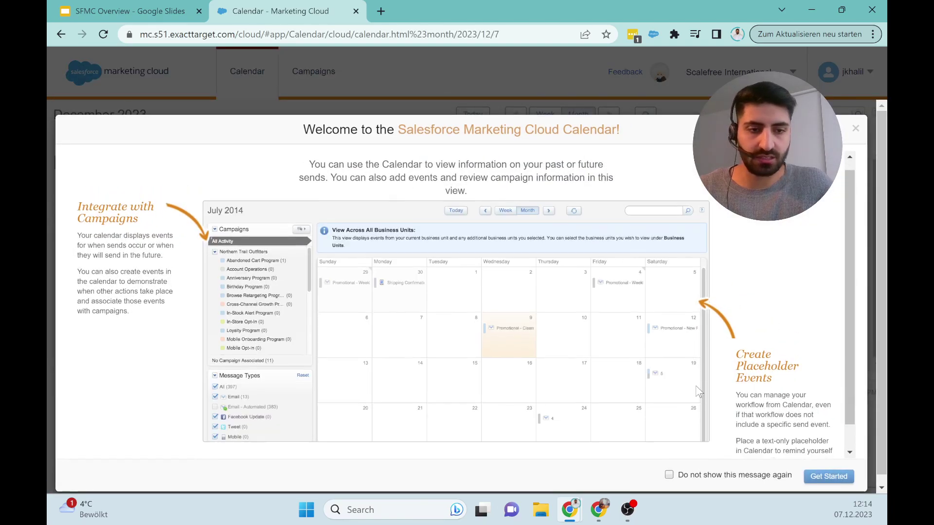
pyautogui.scroll(-1, 546, 338)
pyautogui.scroll(1, 545, 337)
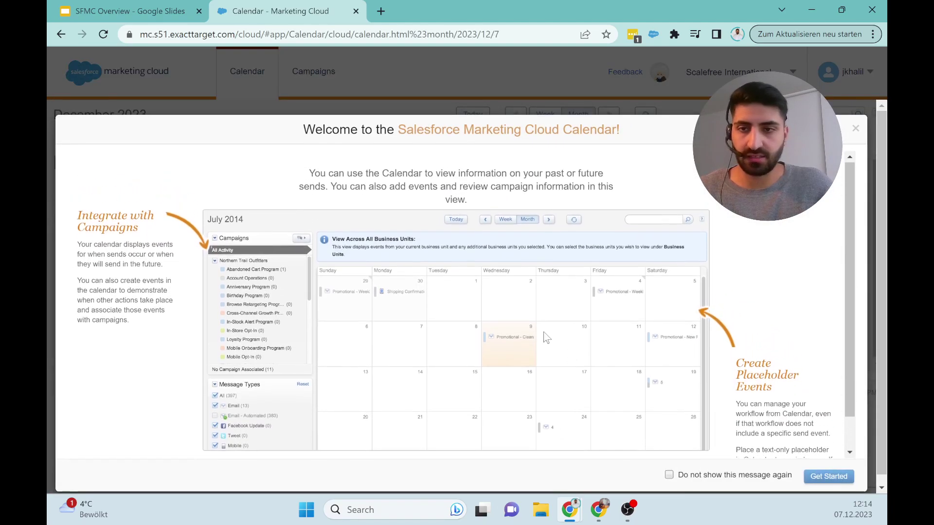
pyautogui.click(669, 476)
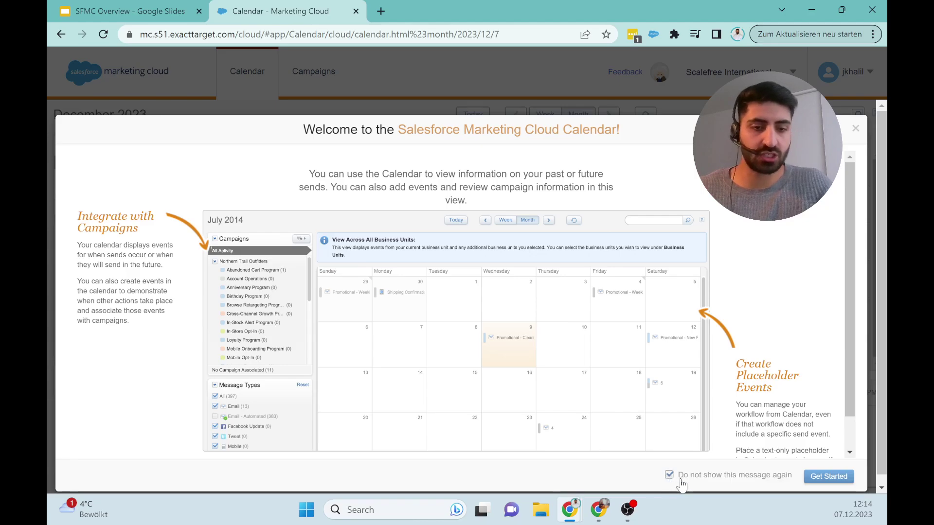
pyautogui.click(829, 477)
pyautogui.moveTo(543, 254)
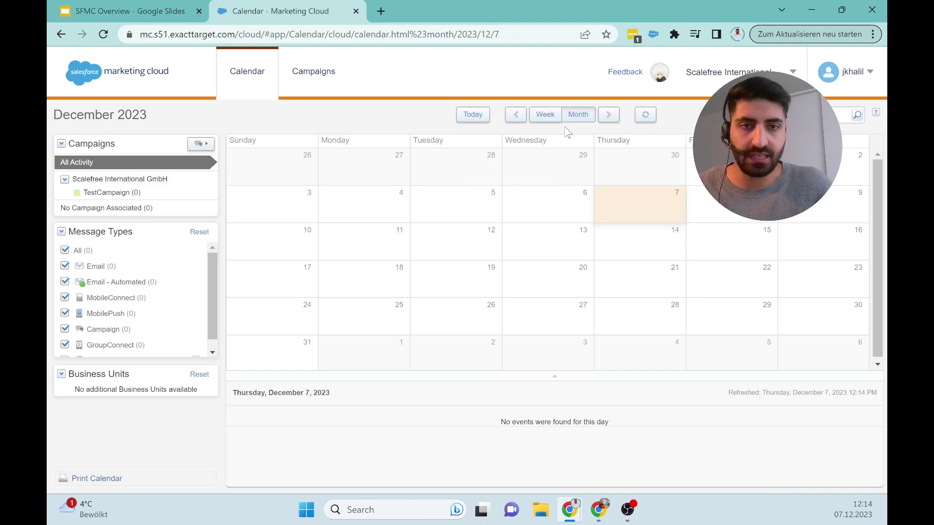
pyautogui.click(545, 116)
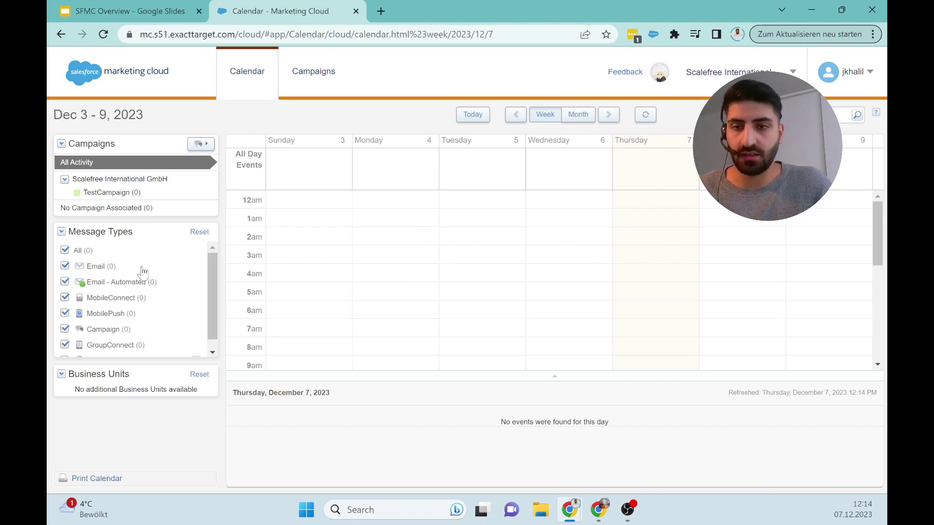
pyautogui.scroll(-1, 142, 277)
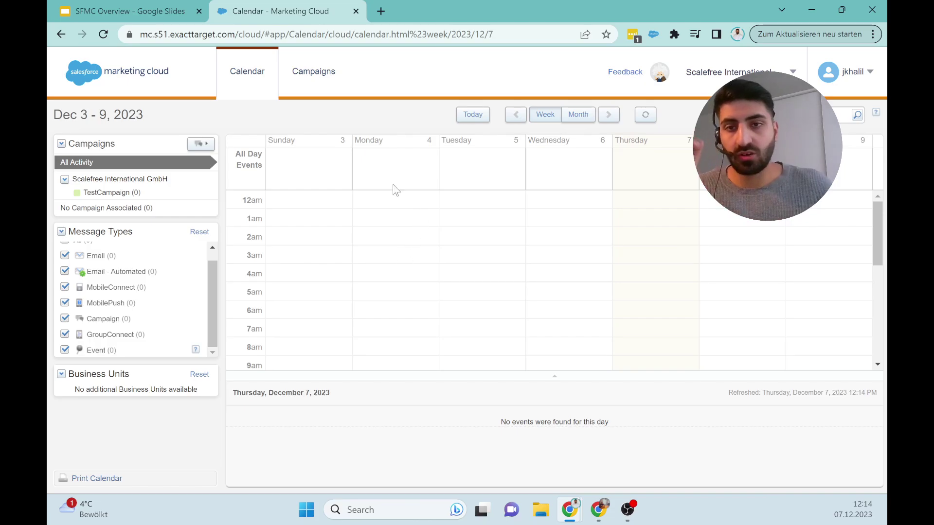
pyautogui.click(323, 86)
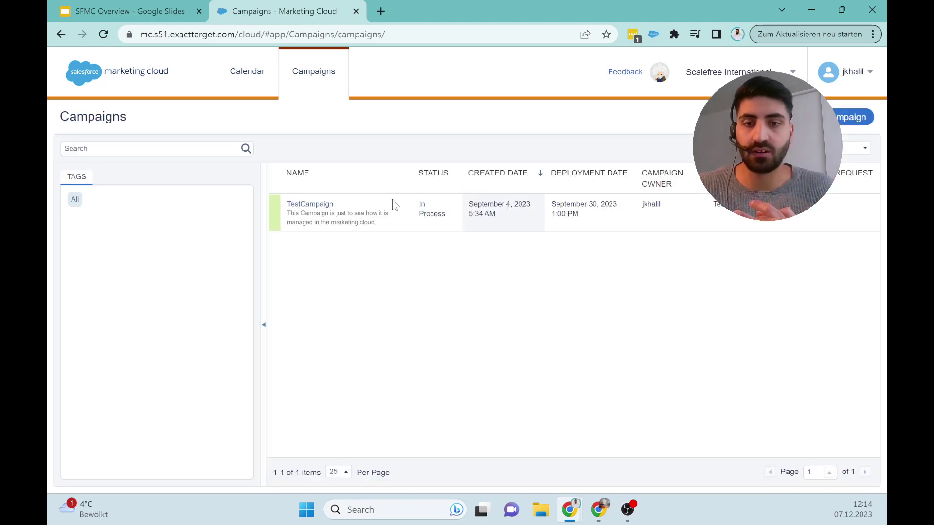
pyautogui.click(273, 84)
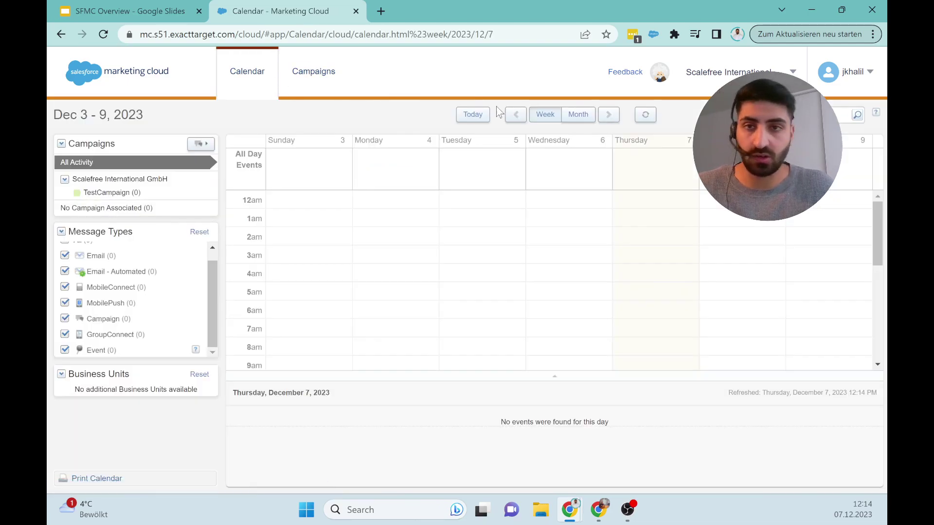
pyautogui.moveTo(99, 82)
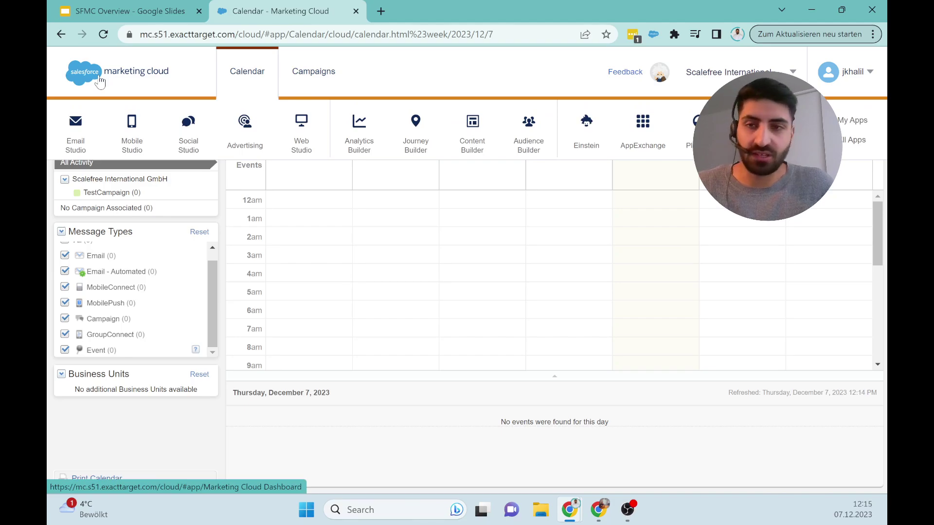
pyautogui.click(101, 81)
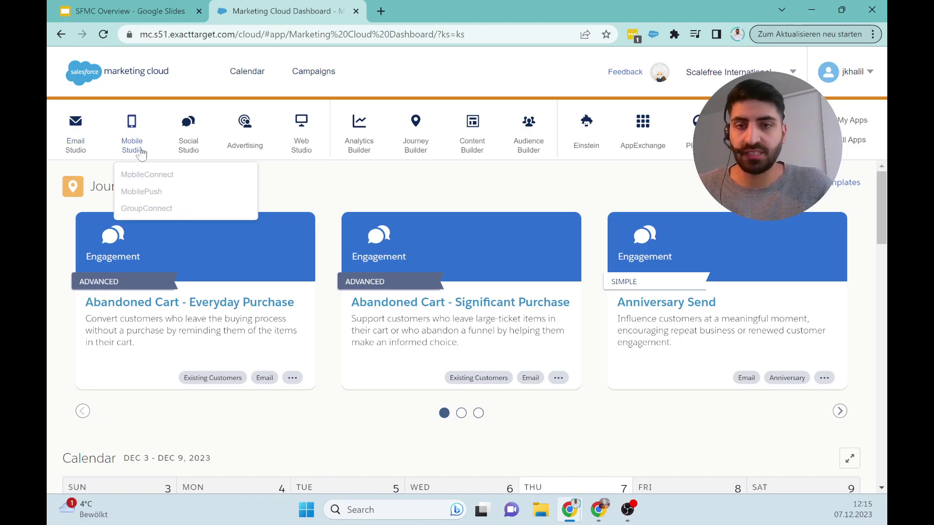
pyautogui.moveTo(243, 159)
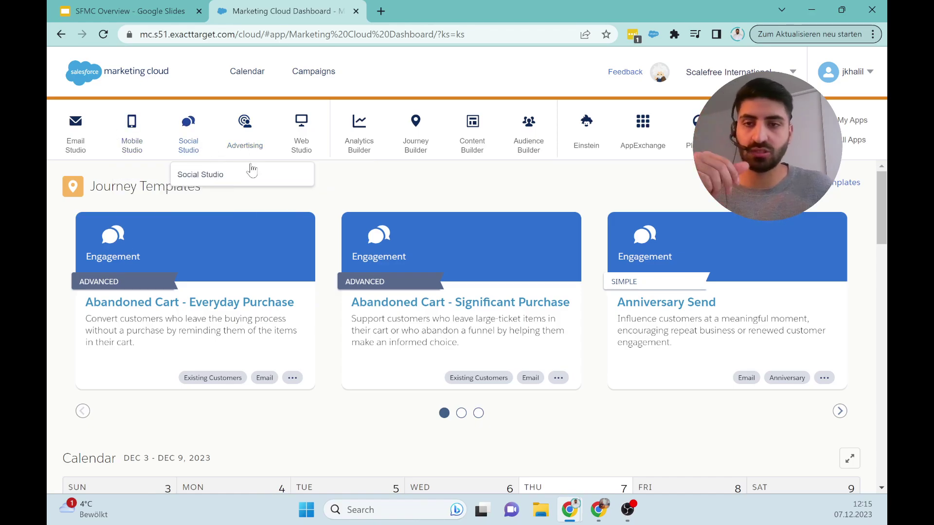
pyautogui.moveTo(71, 153)
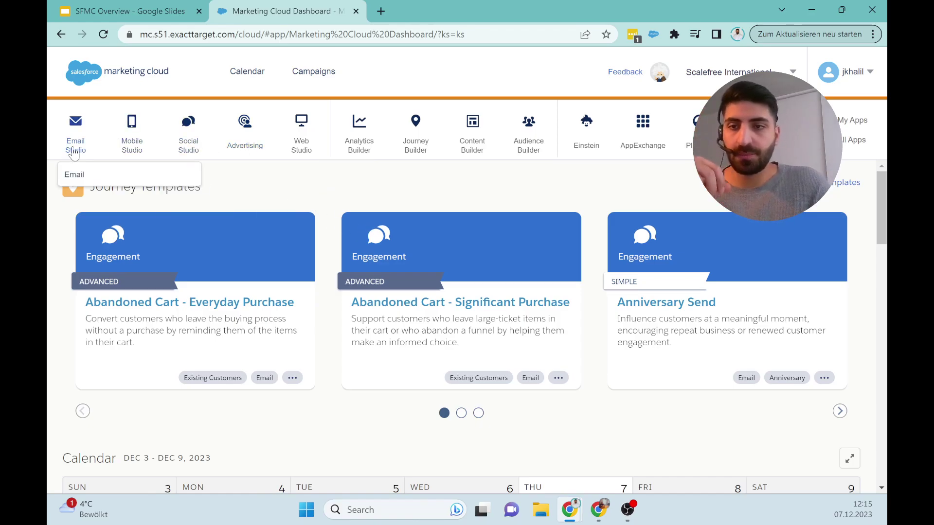
pyautogui.moveTo(128, 151)
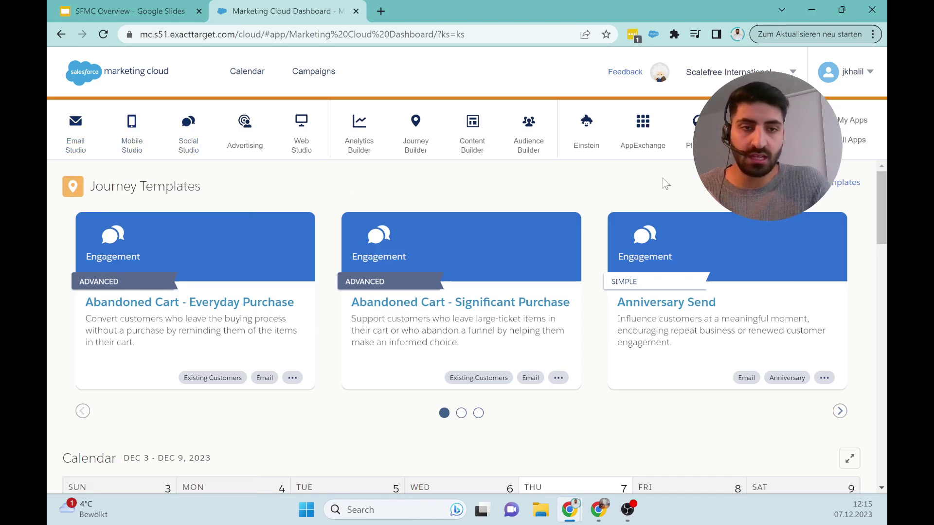
pyautogui.moveTo(54, 127)
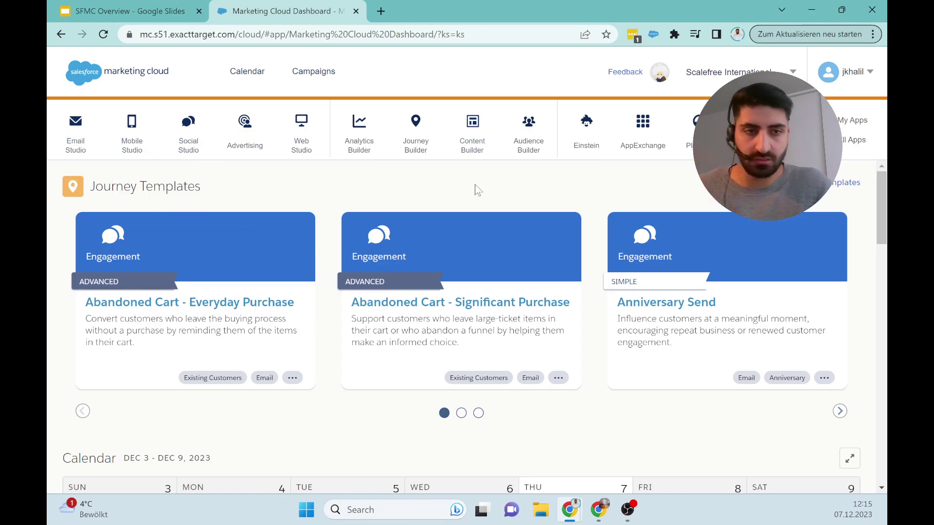
pyautogui.scroll(-3, 321, 238)
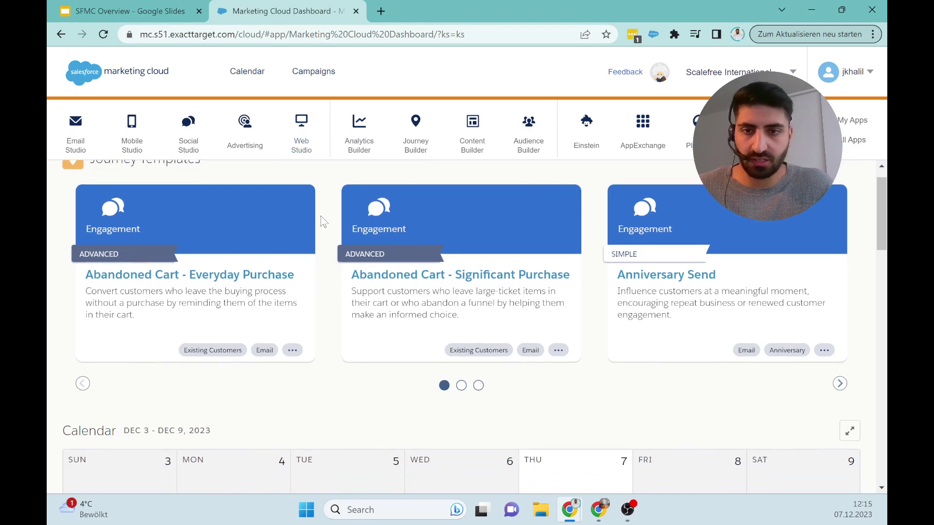
pyautogui.scroll(1, 323, 252)
pyautogui.scroll(-1, 314, 282)
pyautogui.scroll(-6, 310, 305)
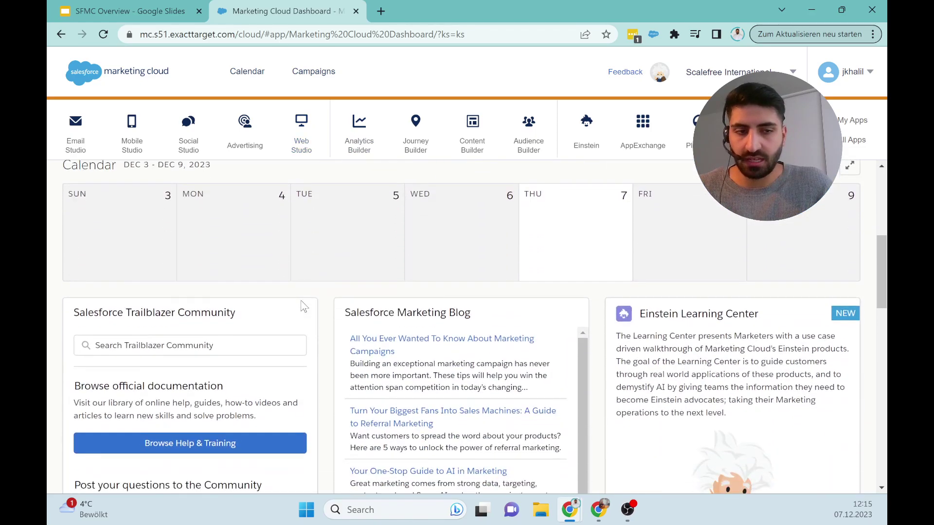
pyautogui.scroll(-15, 321, 302)
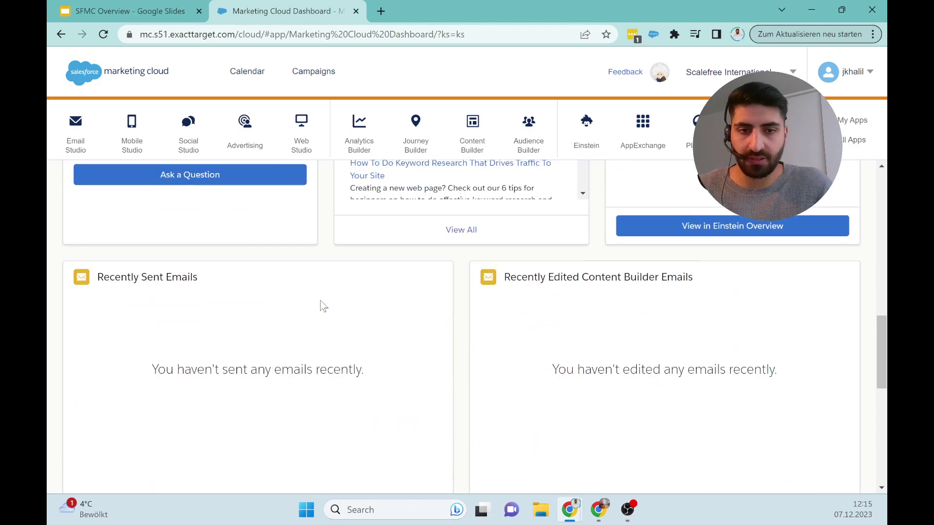
pyautogui.scroll(14, 325, 310)
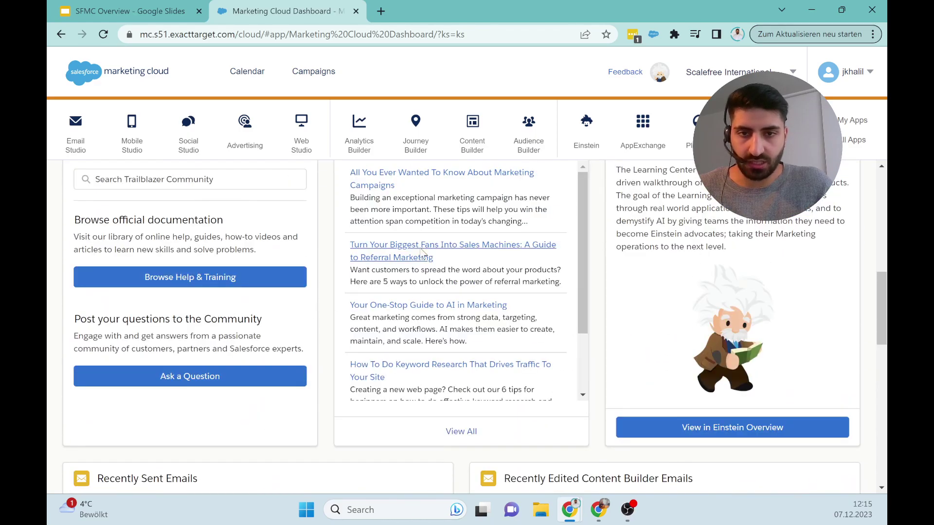
pyautogui.scroll(2, 473, 334)
pyautogui.scroll(2, 473, 335)
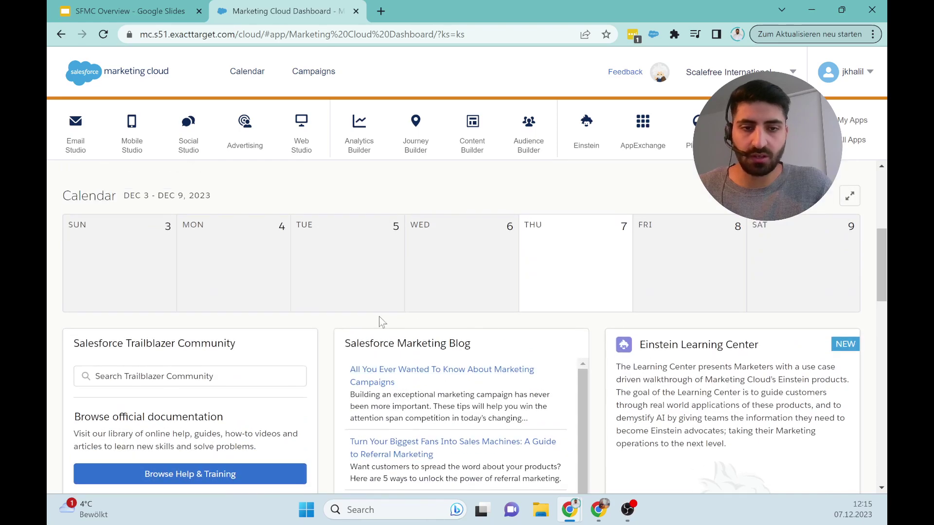
pyautogui.scroll(-1, 676, 372)
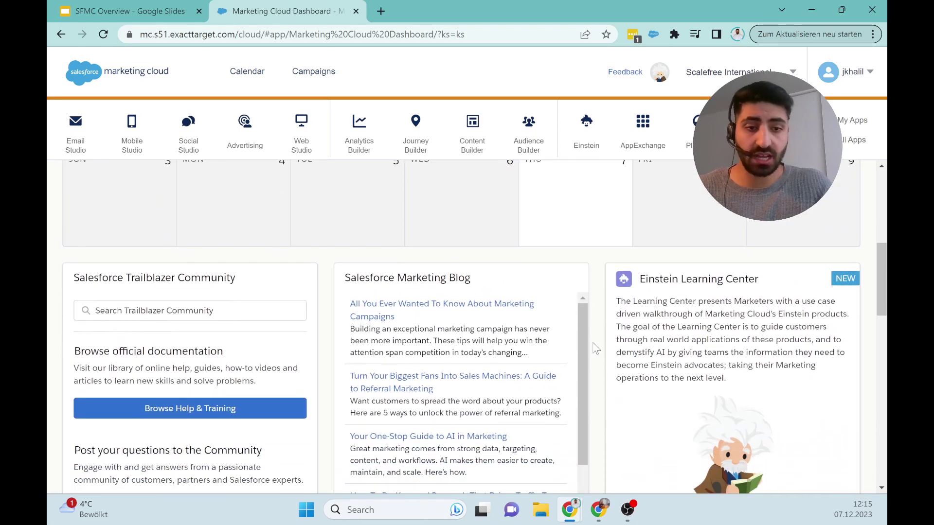
pyautogui.scroll(4, 482, 343)
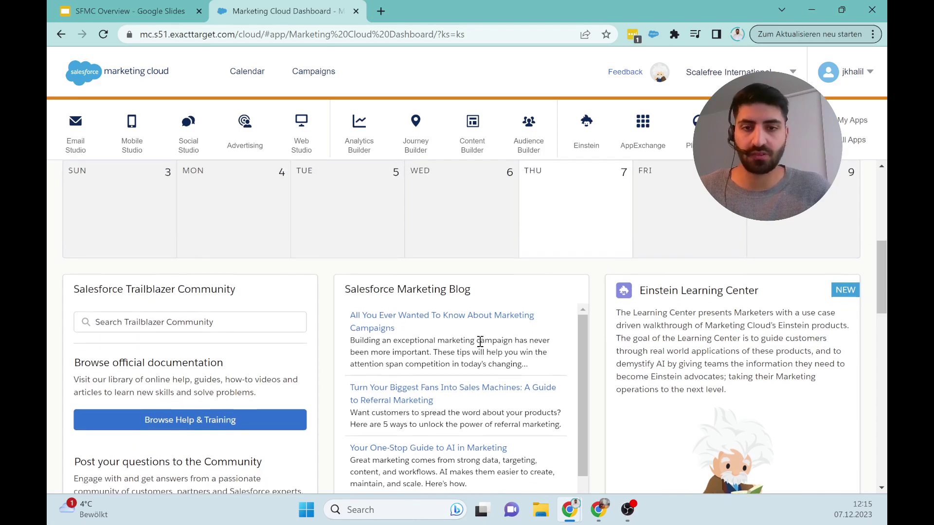
pyautogui.scroll(3, 476, 356)
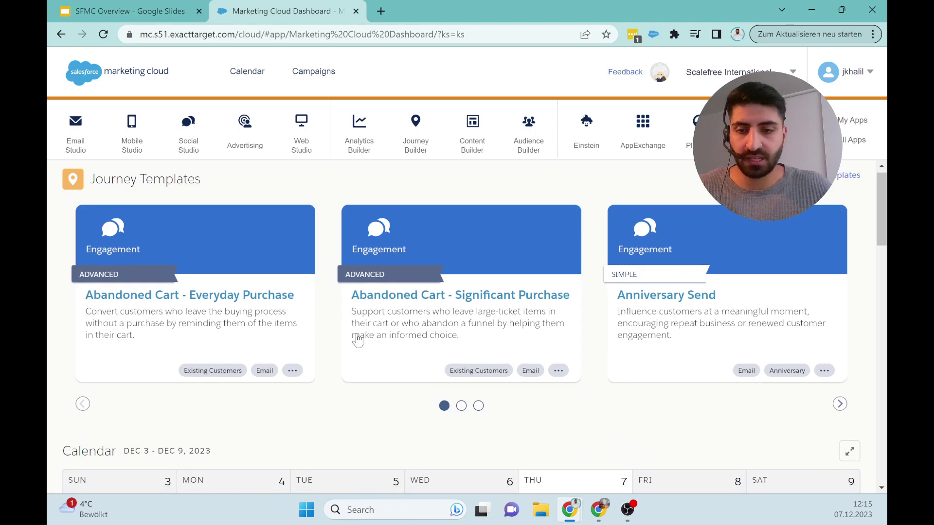
pyautogui.scroll(-4, 368, 336)
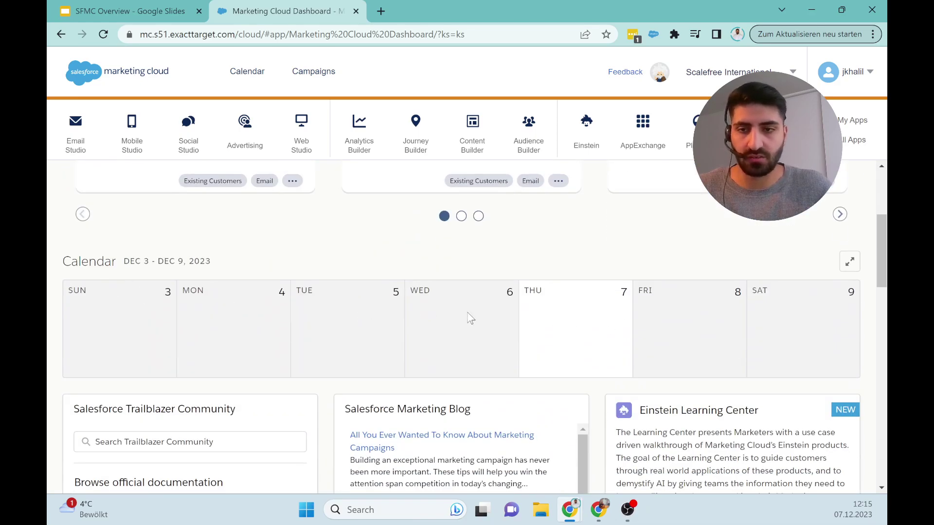
pyautogui.scroll(4, 512, 287)
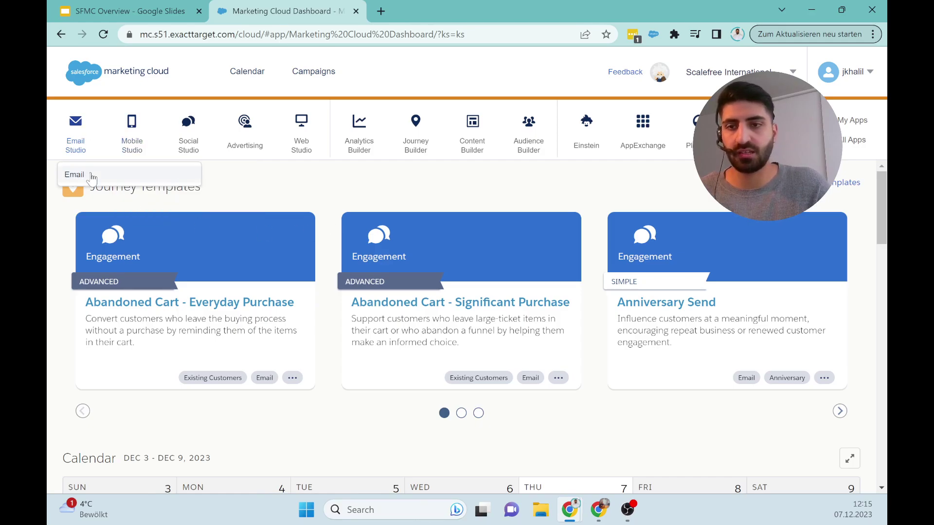
# - Open Email Studio and review its Overview page with no recent items or sent emails
pyautogui.click(88, 176)
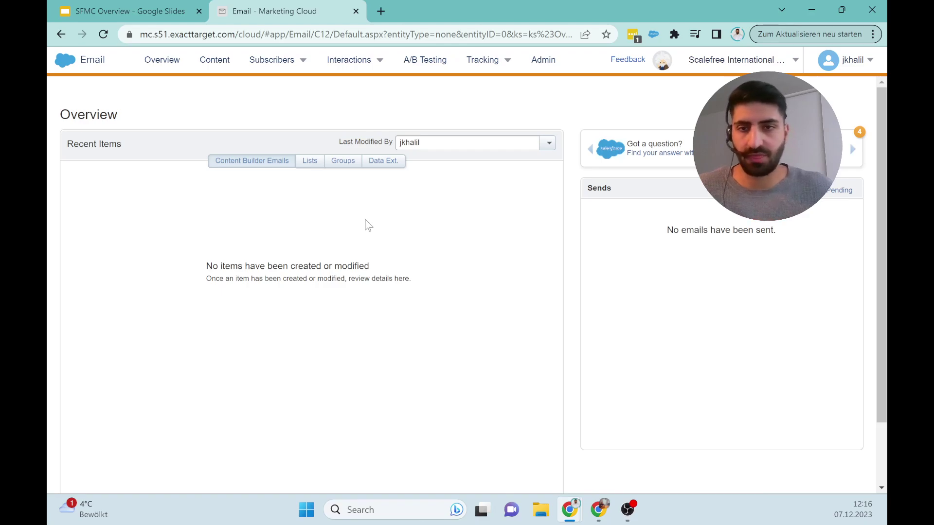
pyautogui.scroll(-2, 370, 255)
pyautogui.scroll(2, 379, 265)
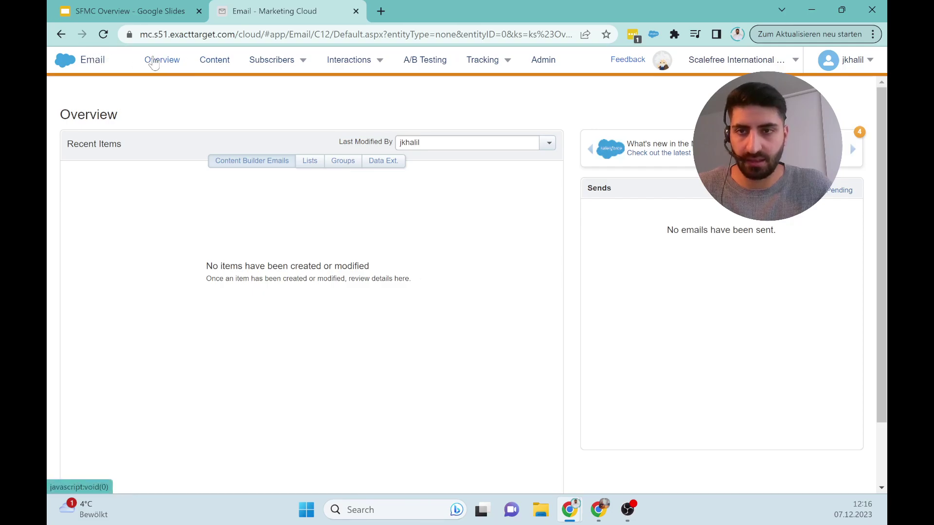
# - Open the Content Builder library (0 items) and look over the Subscribers, Interactions and Tracking menus
pyautogui.click(215, 59)
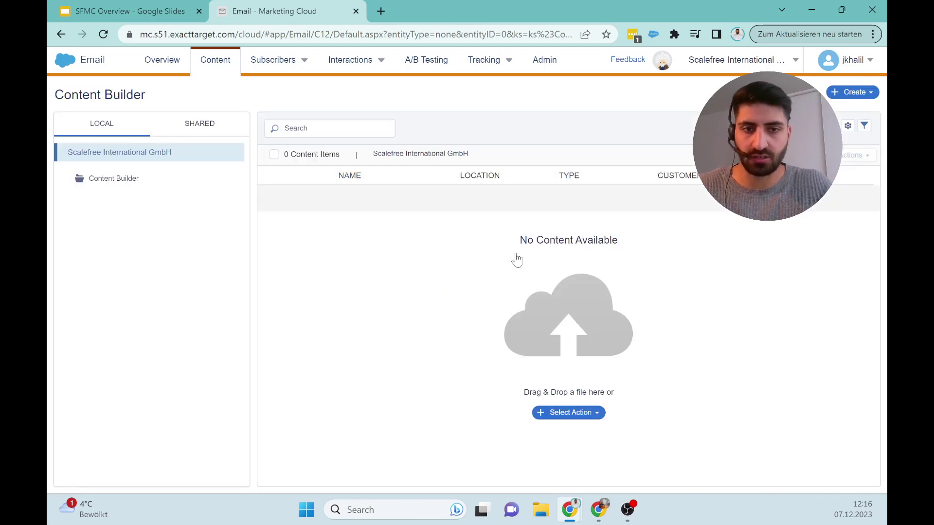
pyautogui.moveTo(291, 71)
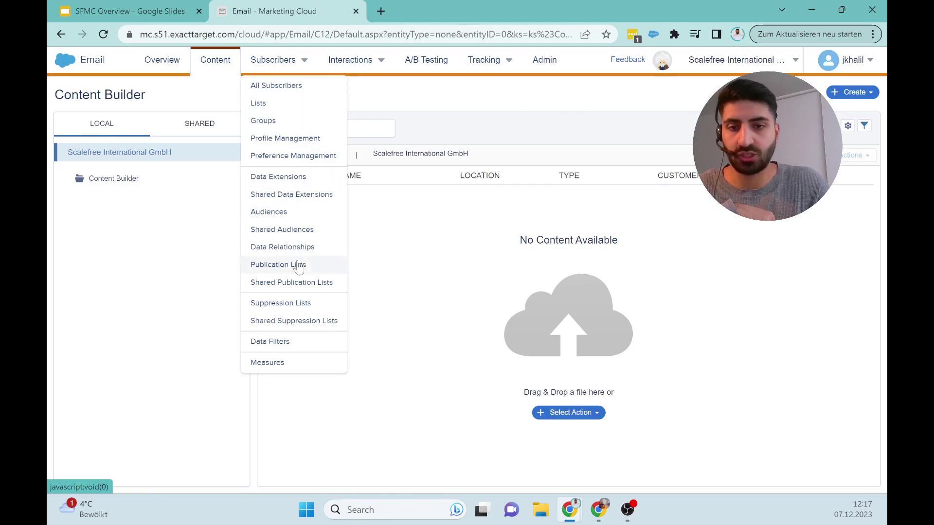
pyautogui.moveTo(392, 73)
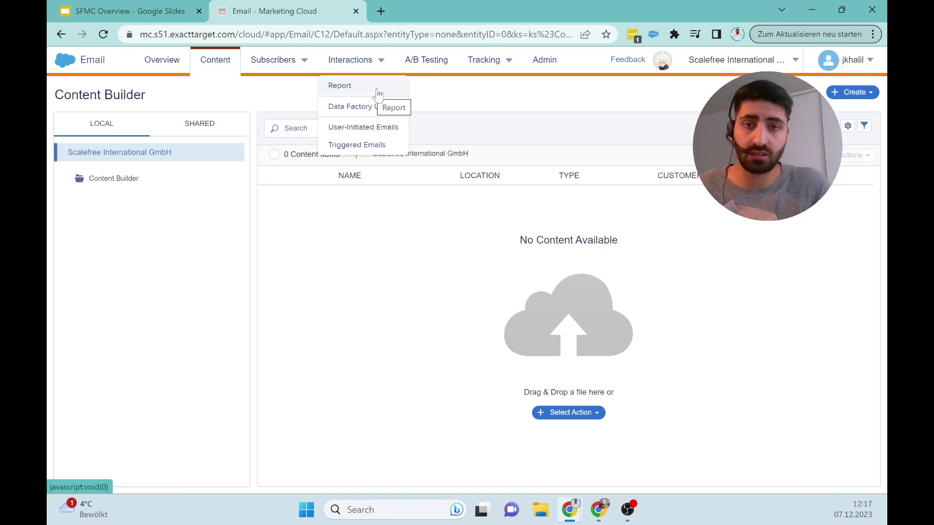
pyautogui.moveTo(508, 72)
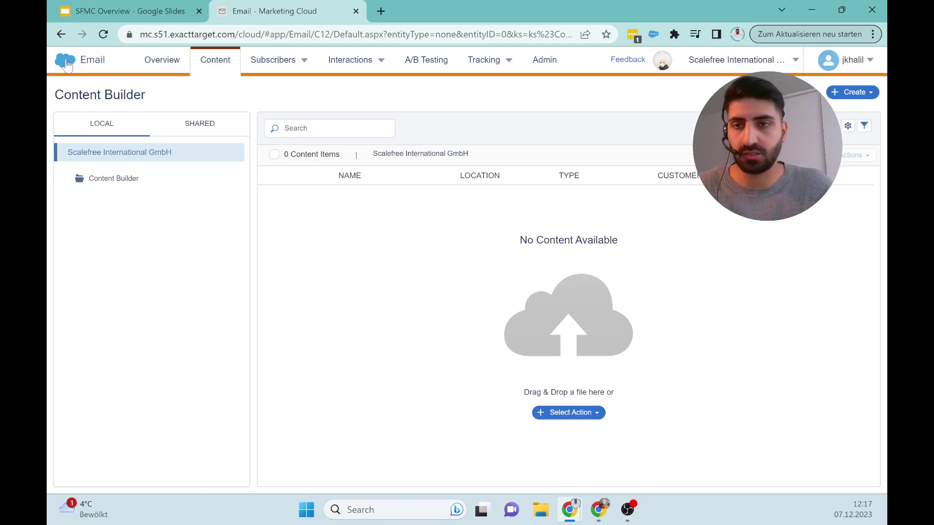
pyautogui.moveTo(72, 66)
pyautogui.moveTo(83, 141)
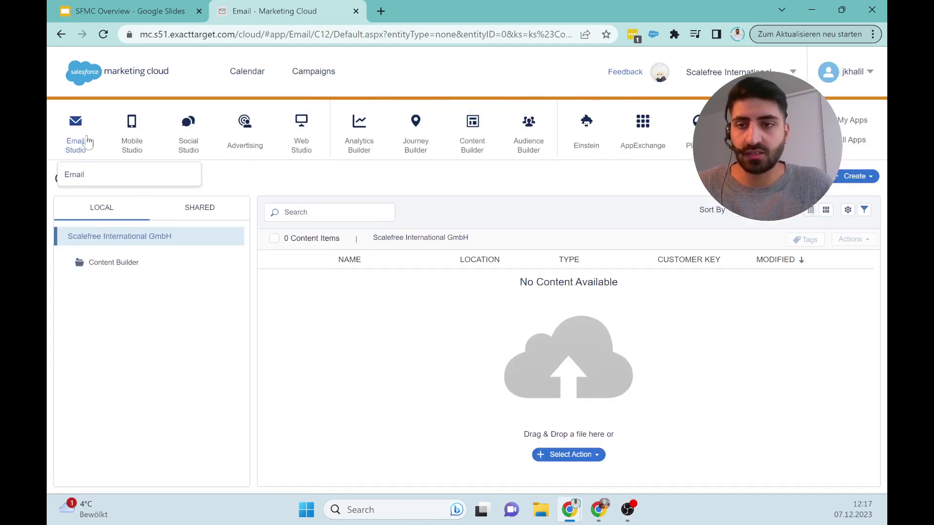
pyautogui.moveTo(136, 150)
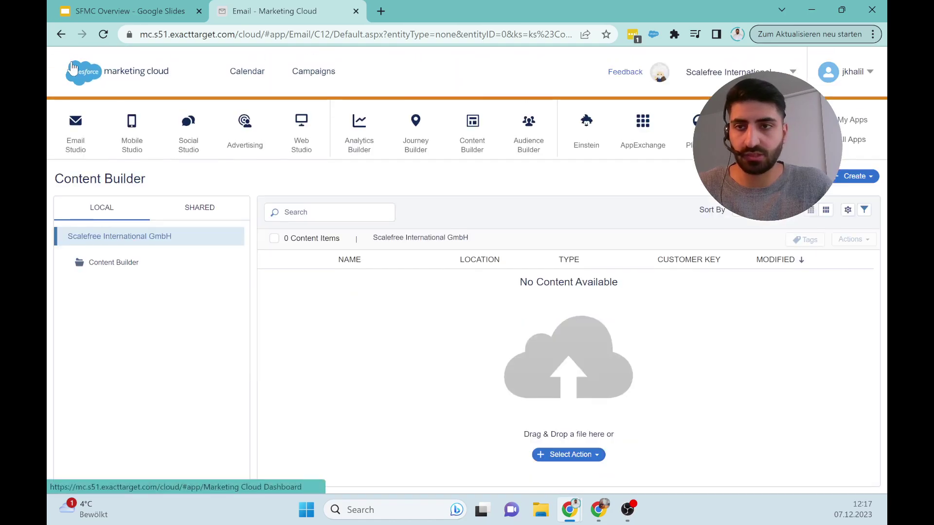
# - Return to the dashboard and open the MobileConnect Overview showing 0 outbound and inbound messages
pyautogui.click(78, 70)
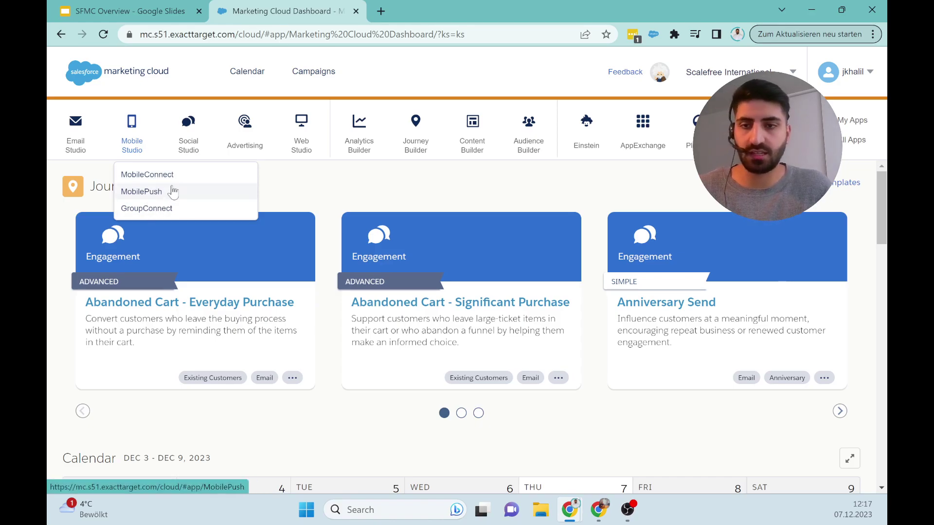
pyautogui.click(175, 181)
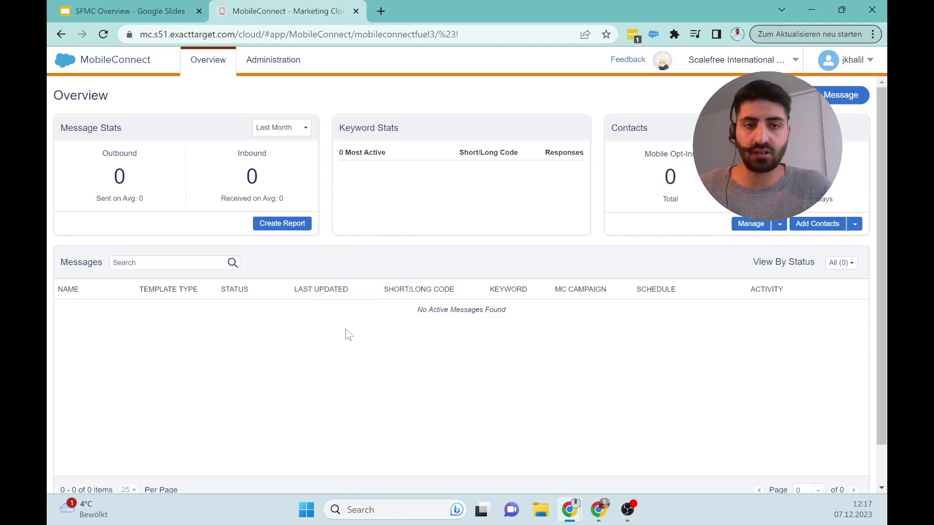
pyautogui.scroll(-1, 316, 340)
pyautogui.scroll(-1, 316, 342)
pyautogui.scroll(2, 535, 348)
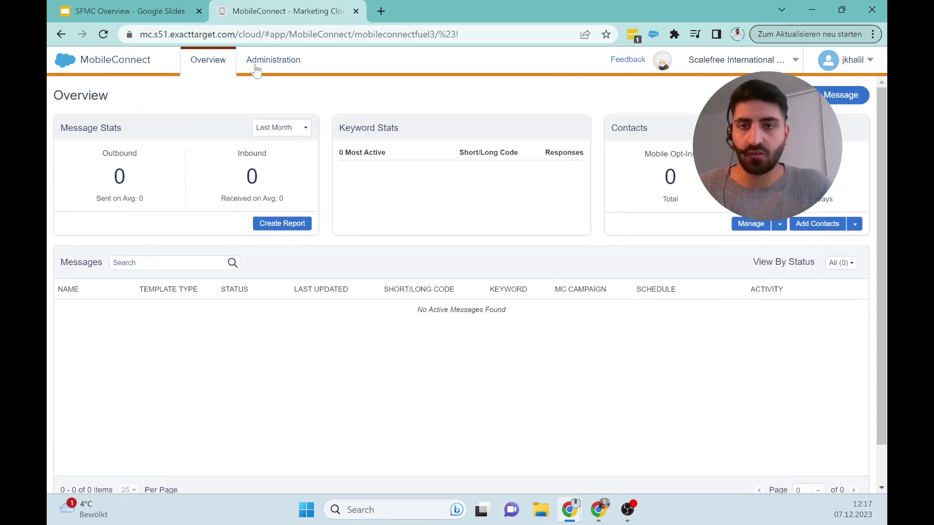
pyautogui.moveTo(61, 60)
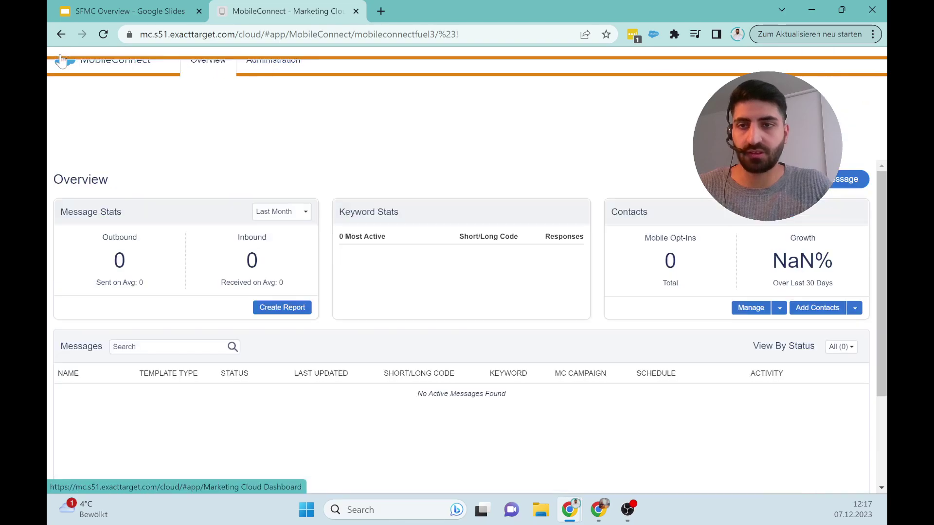
pyautogui.moveTo(138, 147)
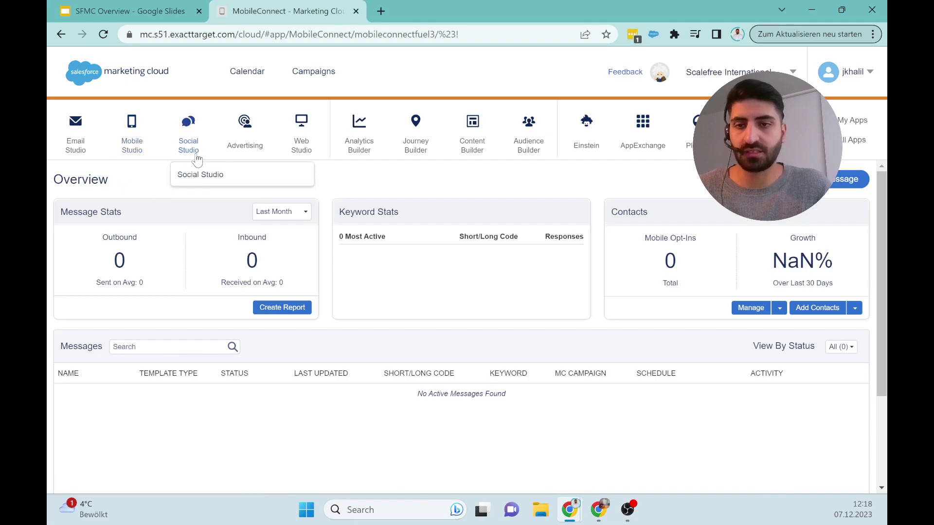
pyautogui.moveTo(241, 148)
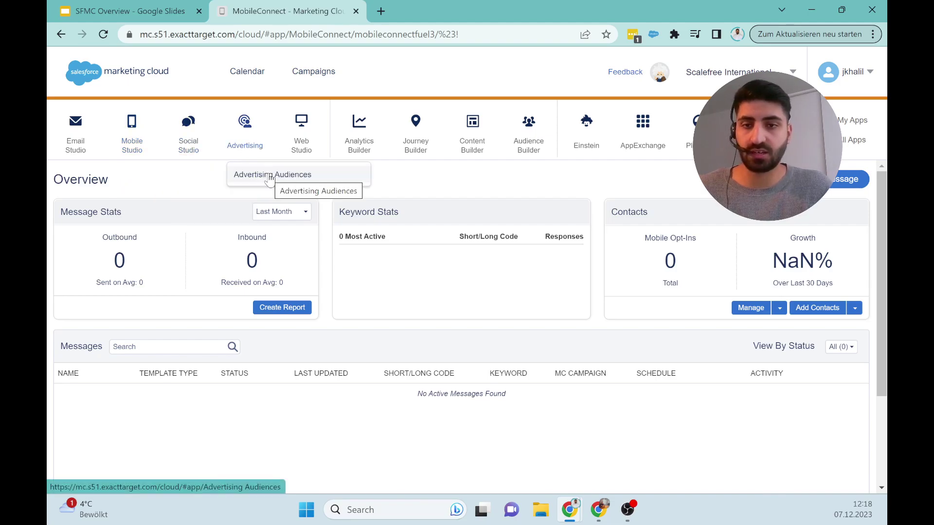
pyautogui.moveTo(302, 152)
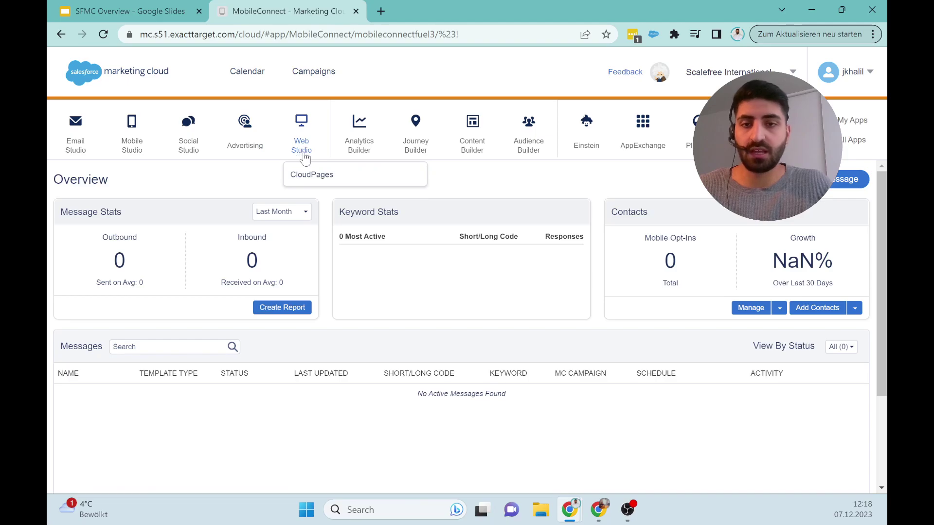
pyautogui.moveTo(360, 160)
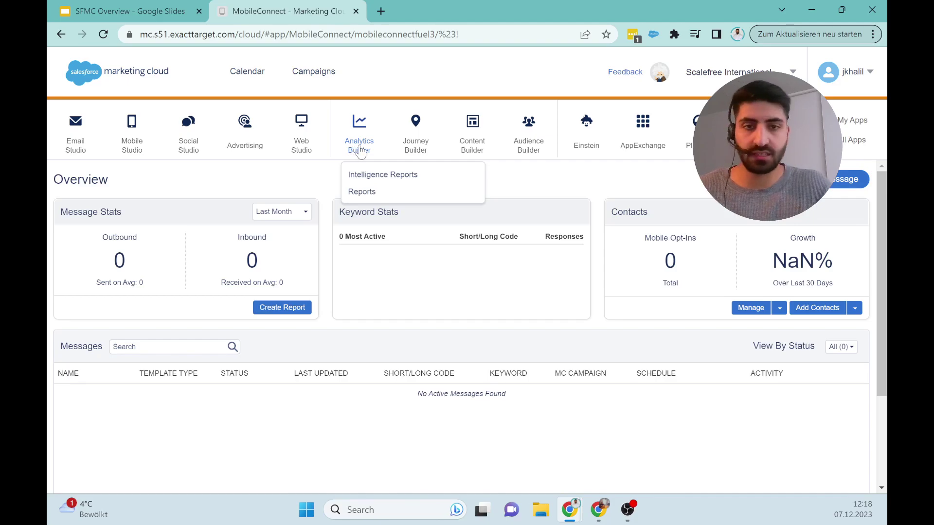
pyautogui.moveTo(417, 151)
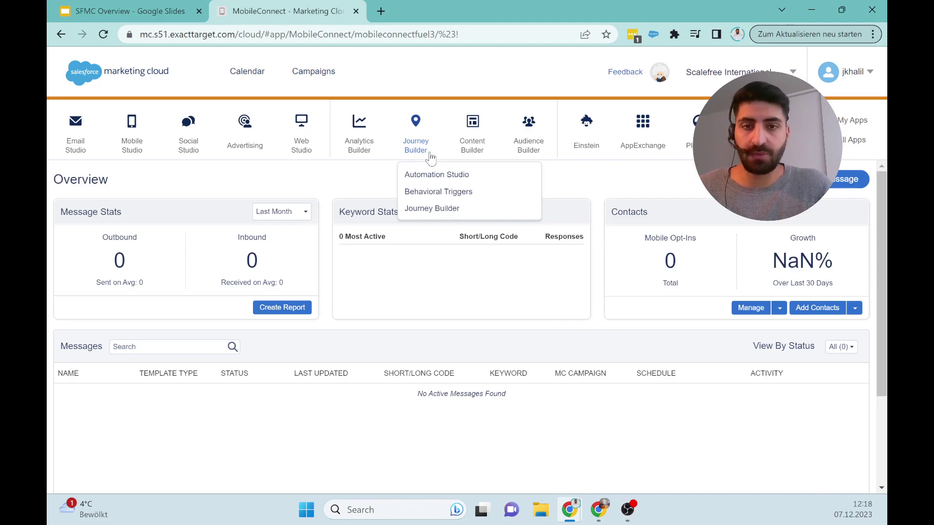
# - Open Journey Builder and create a new journey, with Multi-Step Journey preselected as its type
pyautogui.click(440, 209)
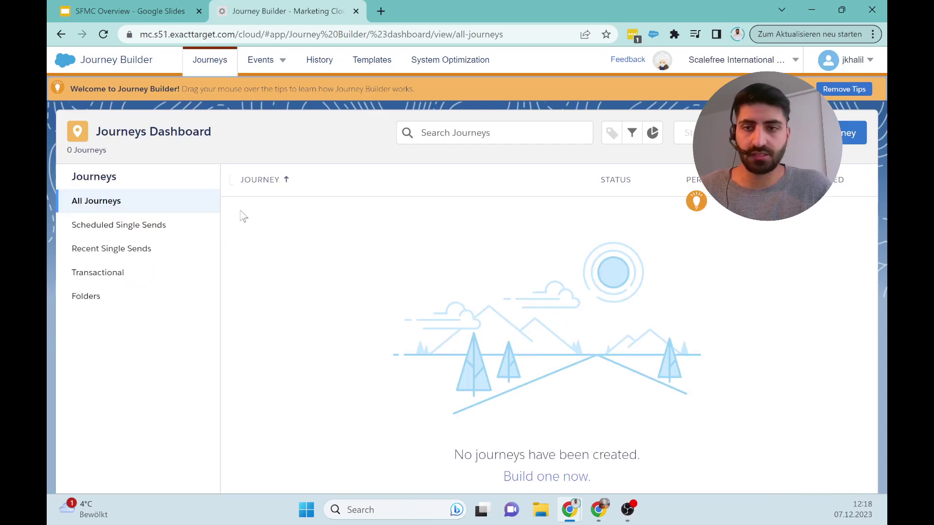
pyautogui.click(851, 133)
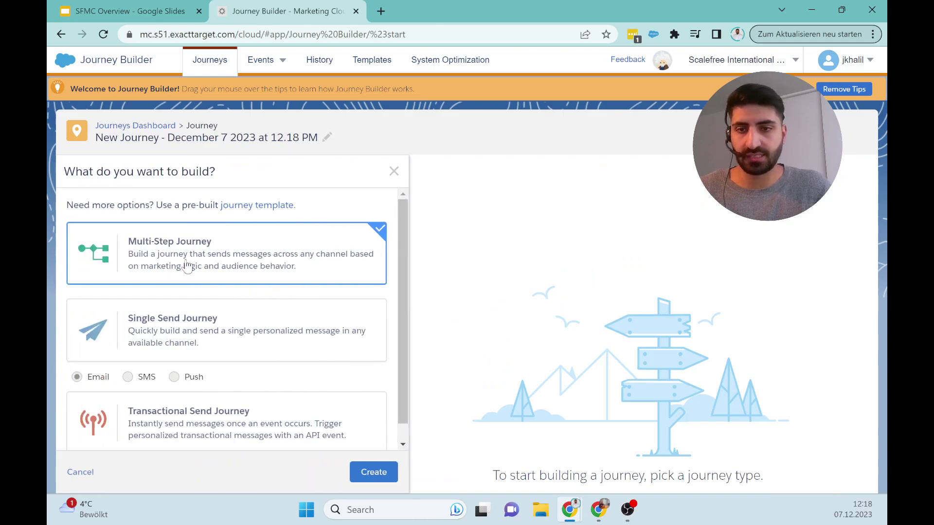
pyautogui.scroll(-1, 256, 334)
pyautogui.scroll(1, 256, 334)
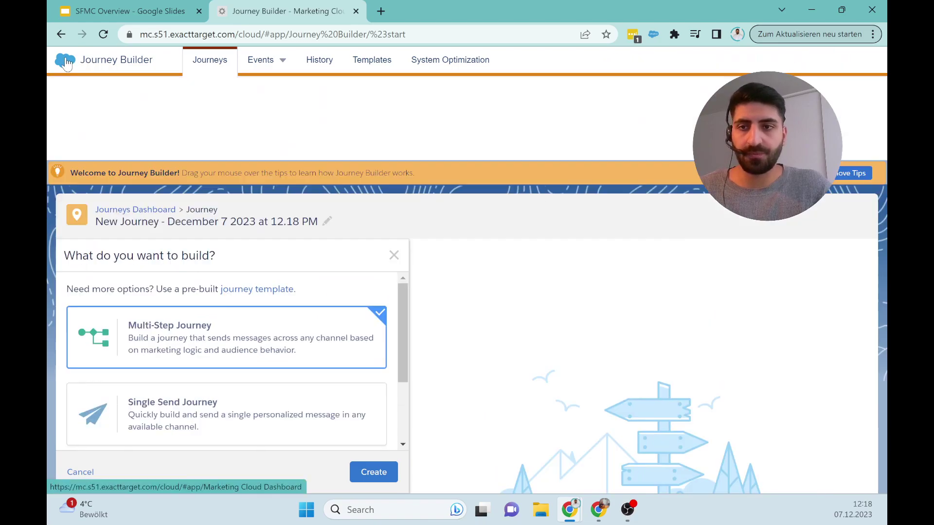
pyautogui.moveTo(99, 63)
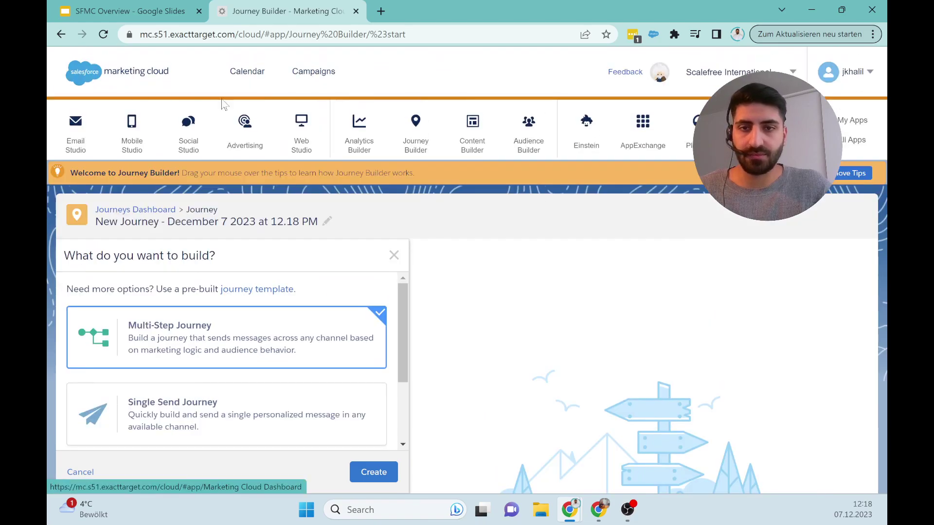
pyautogui.moveTo(474, 143)
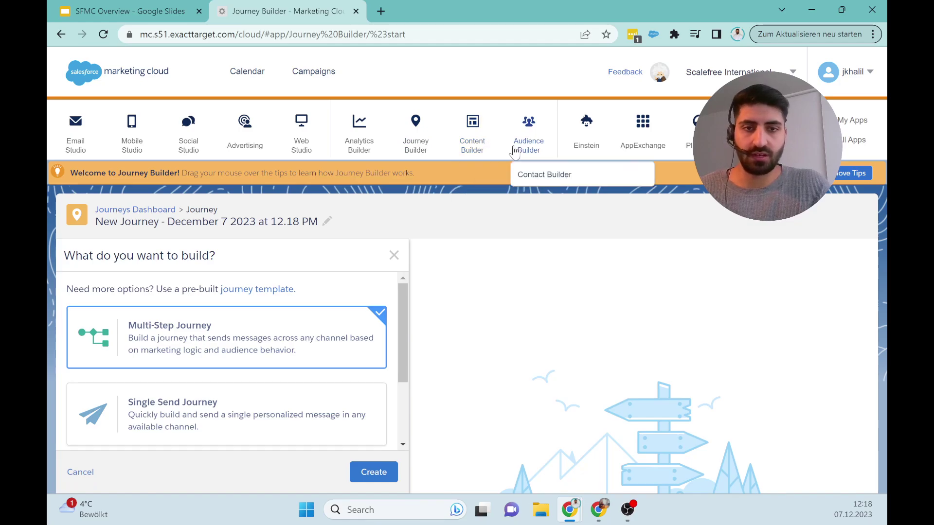
pyautogui.moveTo(582, 152)
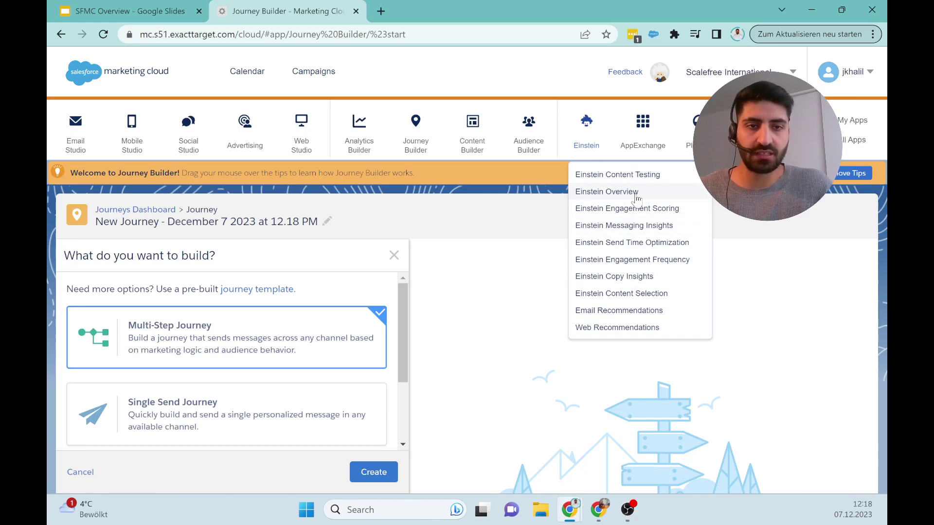
pyautogui.moveTo(642, 128)
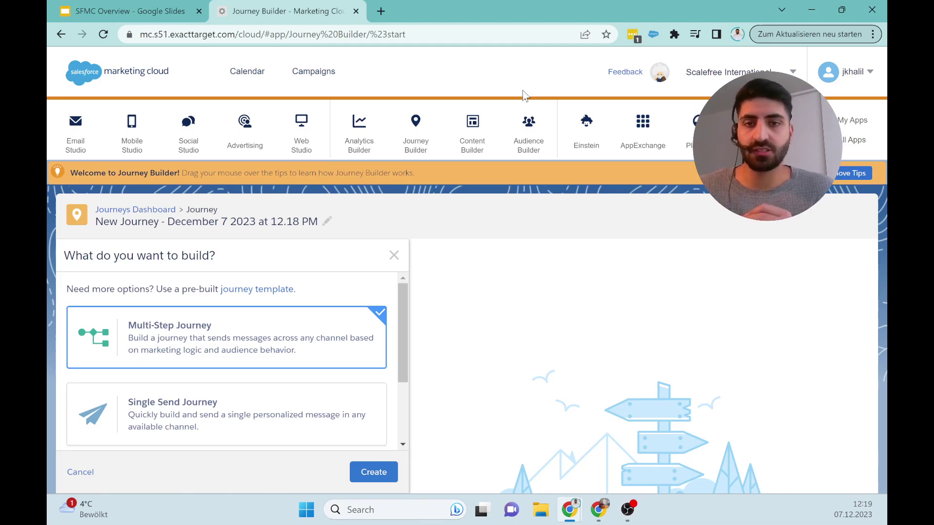
pyautogui.click(869, 72)
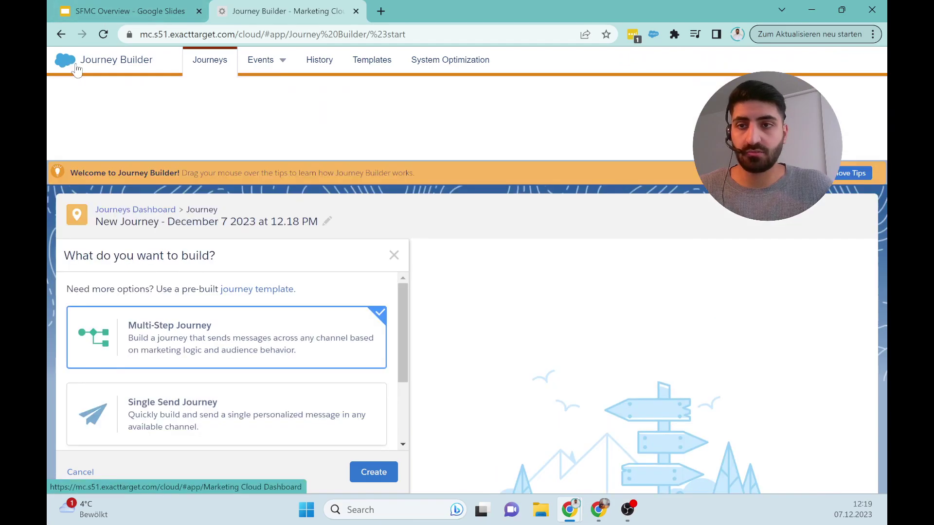
# - Leave the unfinished journey via the Marketing Cloud logo to get back to the Dashboard
pyautogui.click(68, 60)
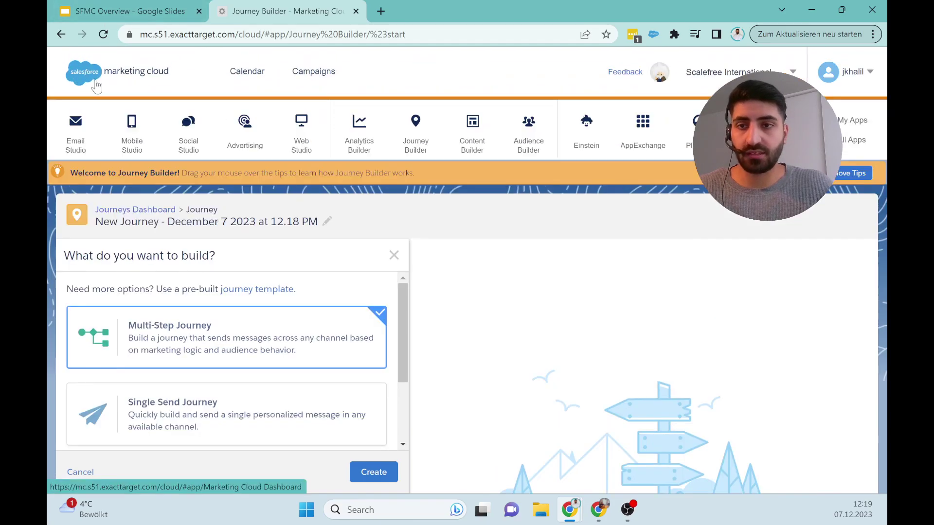